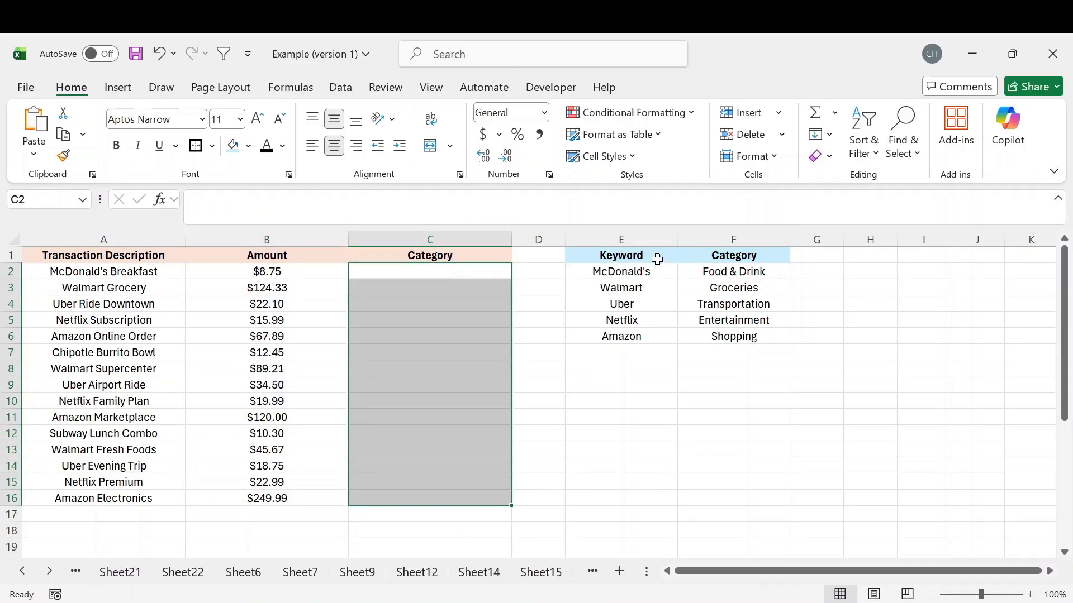
Compare the transaction descriptions and the empty Category column with the keyword-to-category table in E1:F6.
left_click_drag(657, 259, 724, 334)
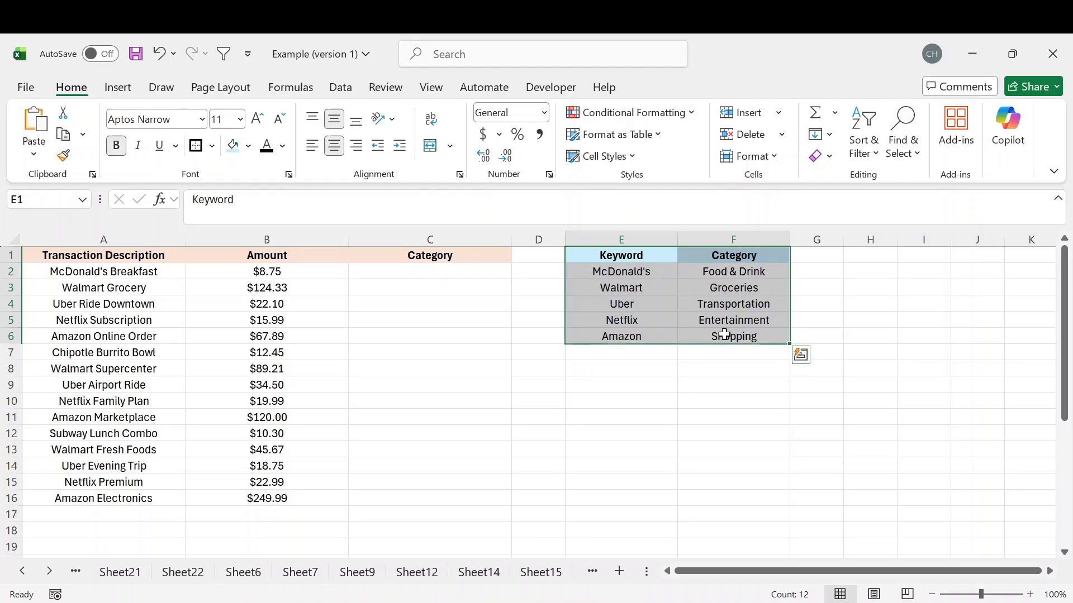
left_click(115, 273)
left_click(423, 272)
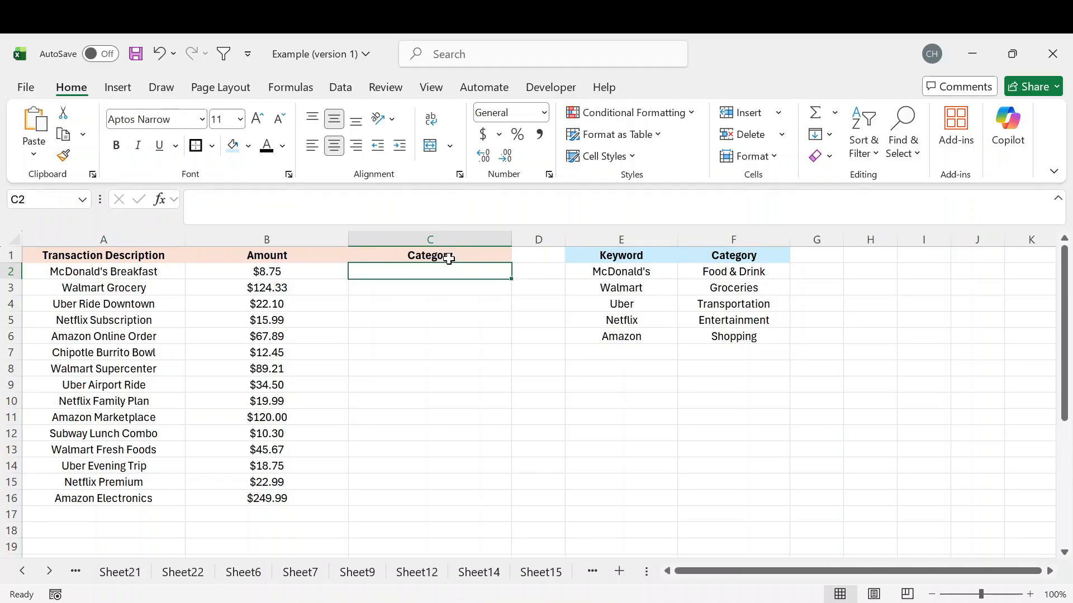
left_click(127, 323)
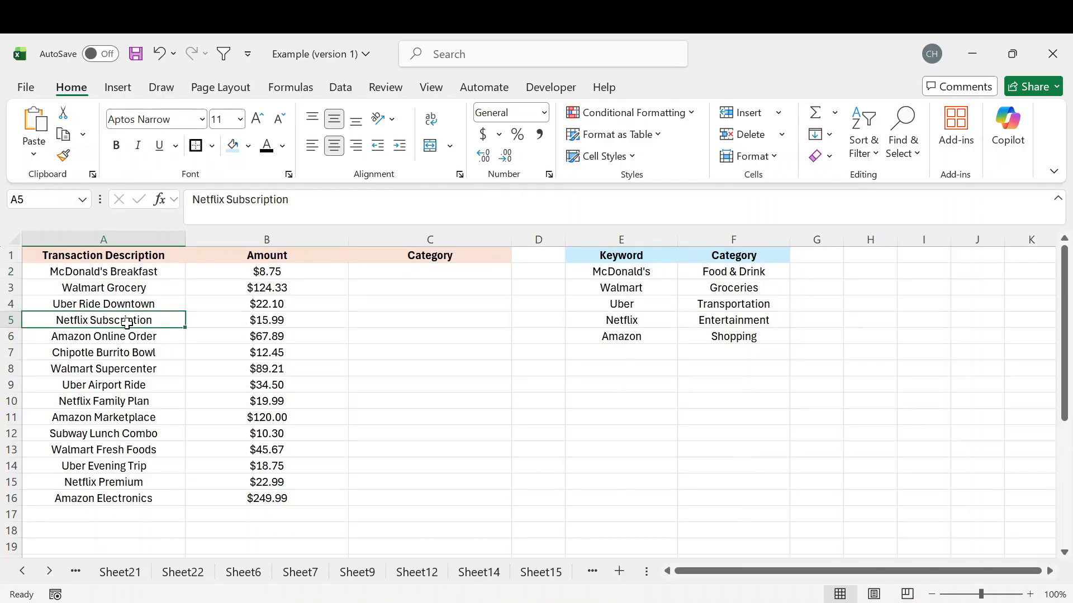
left_click(402, 320)
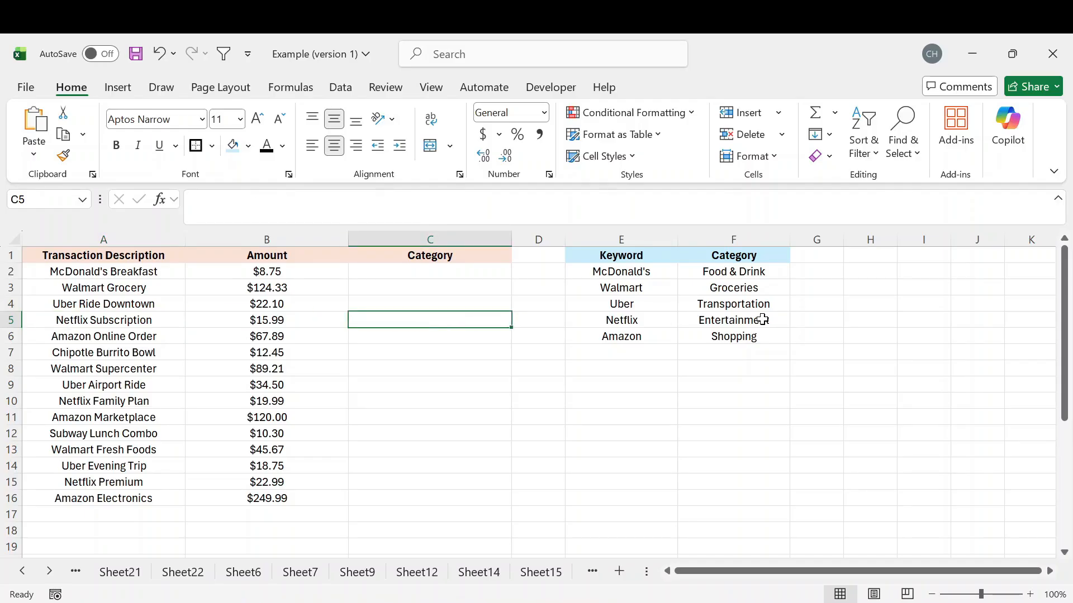
left_click_drag(628, 257, 719, 338)
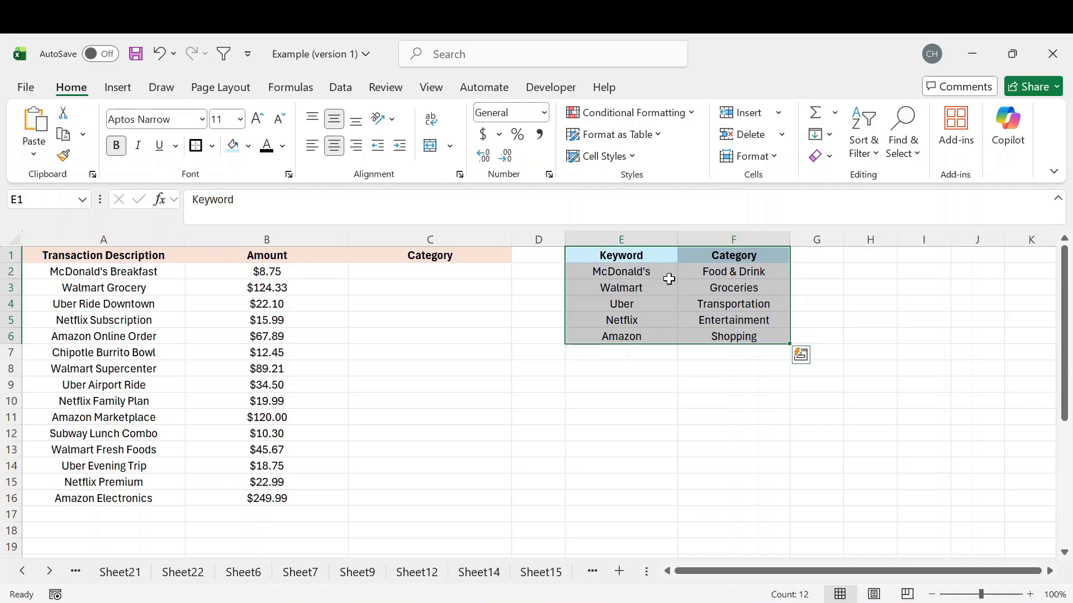
Begin an XLOOKUP formula in C2 with TRUE as the lookup value.
left_click(453, 272)
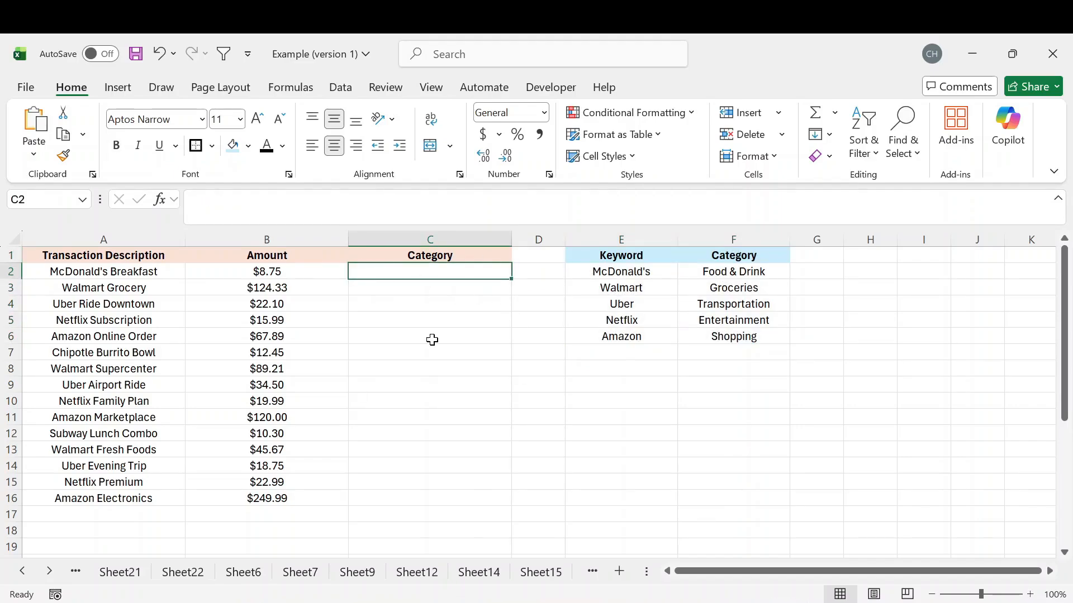
type("=")
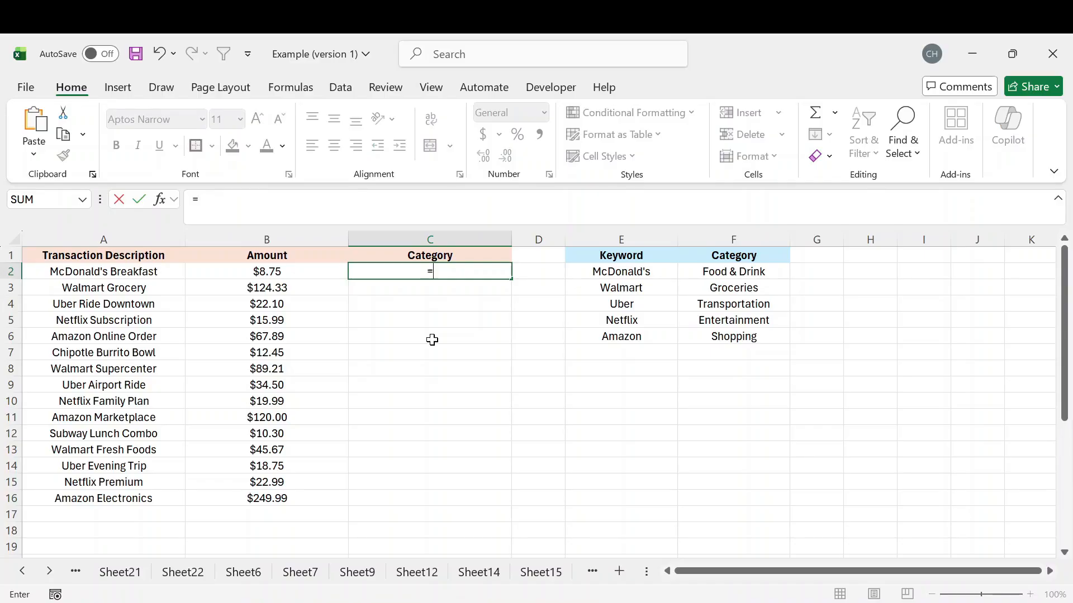
type("xl")
key("Tab")
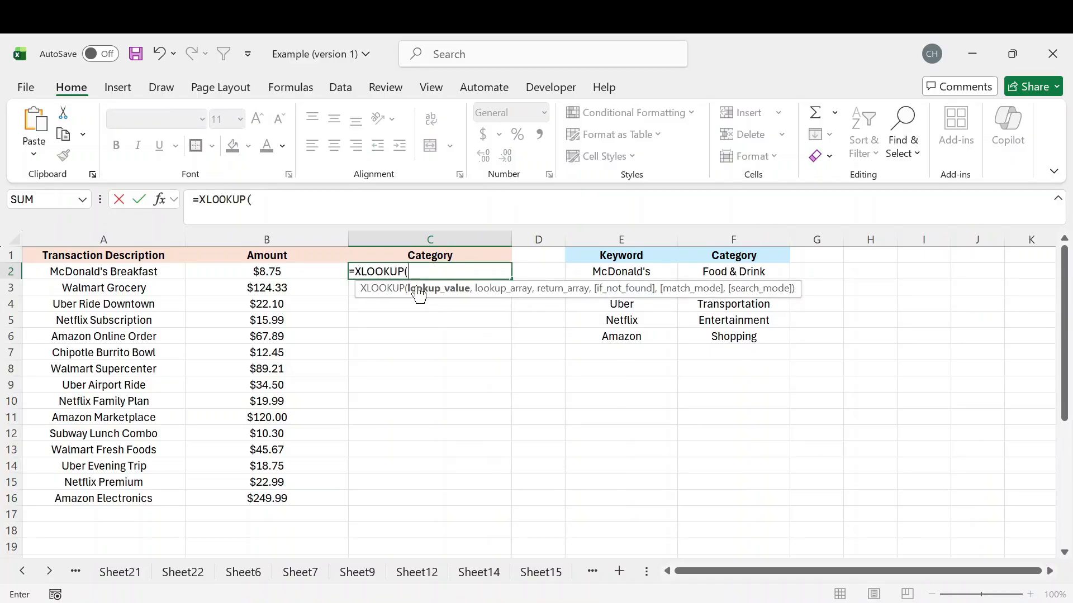
type("TRUE,")
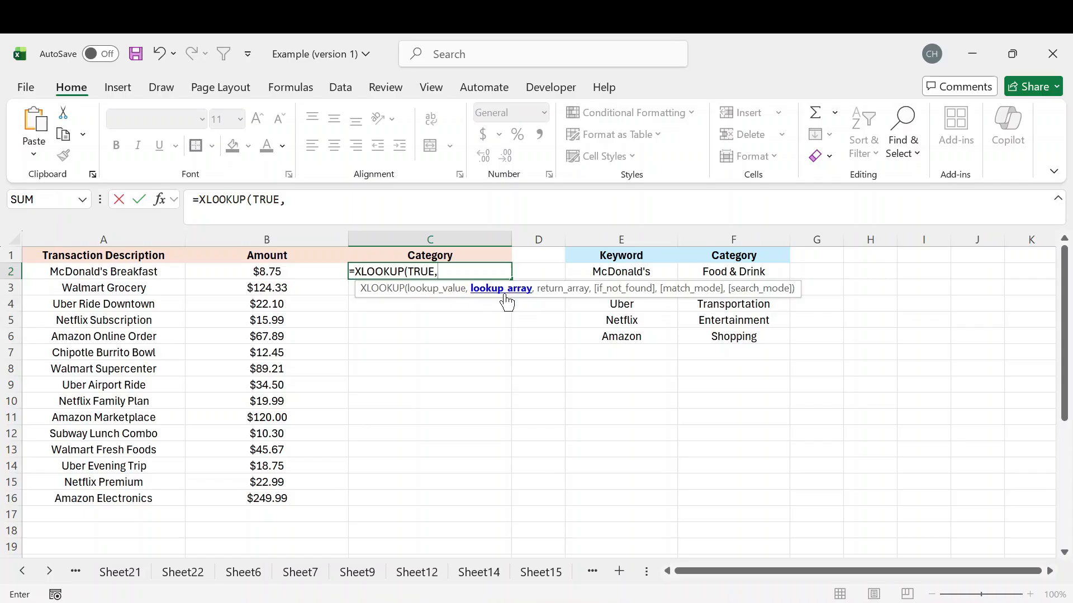
Nest SEARCH inside ISNUMBER as the lookup array, using the absolute keyword range $E$2:$E$6 as the text to find.
type("isnumber")
key("Tab")
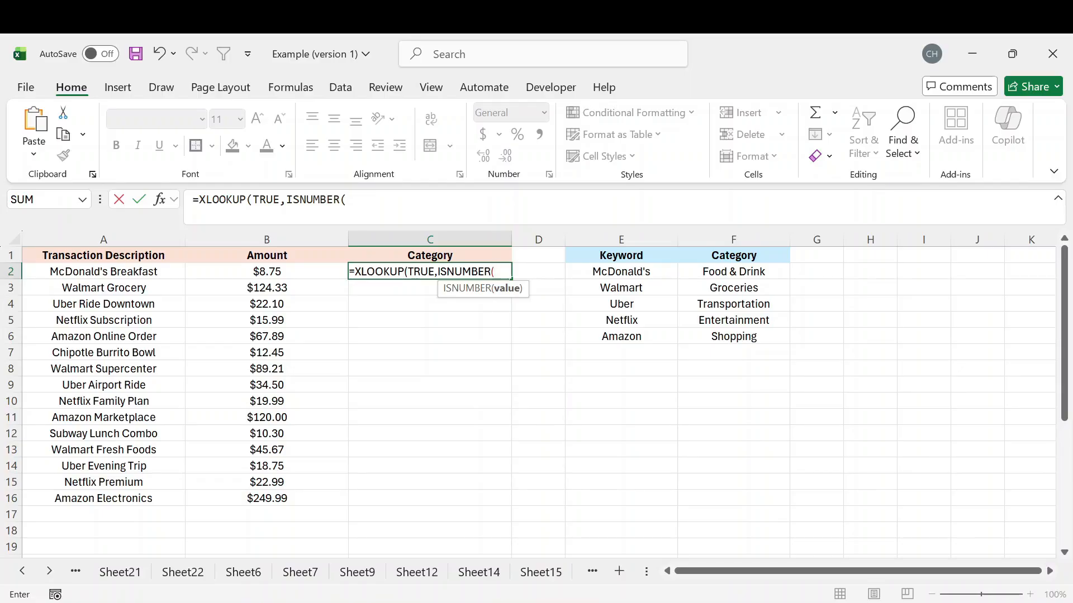
type("search")
key("Tab")
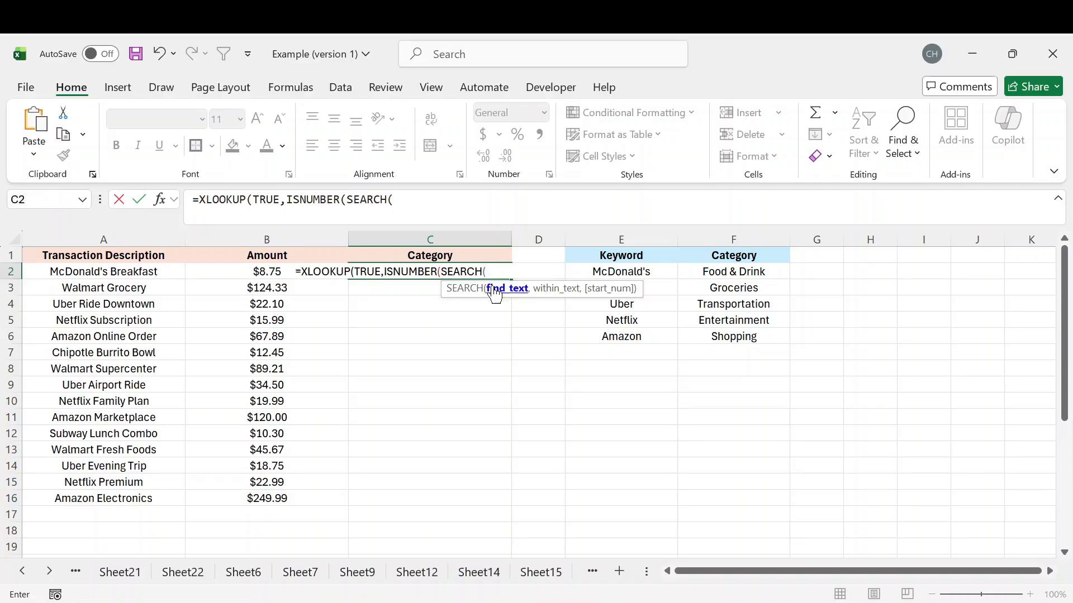
left_click(661, 272)
left_click_drag(661, 272, 661, 337)
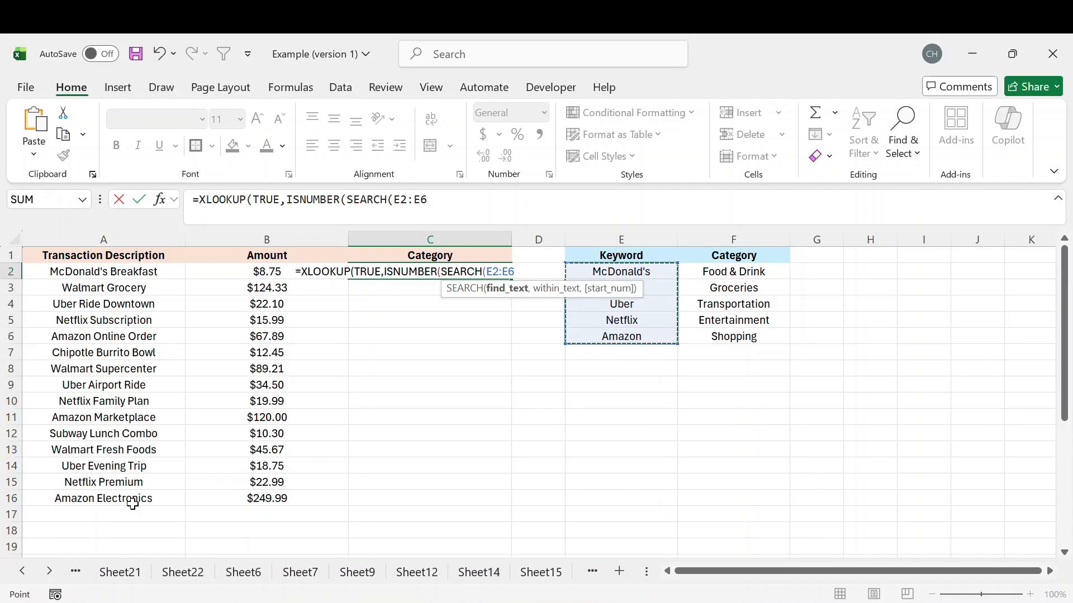
key("F4")
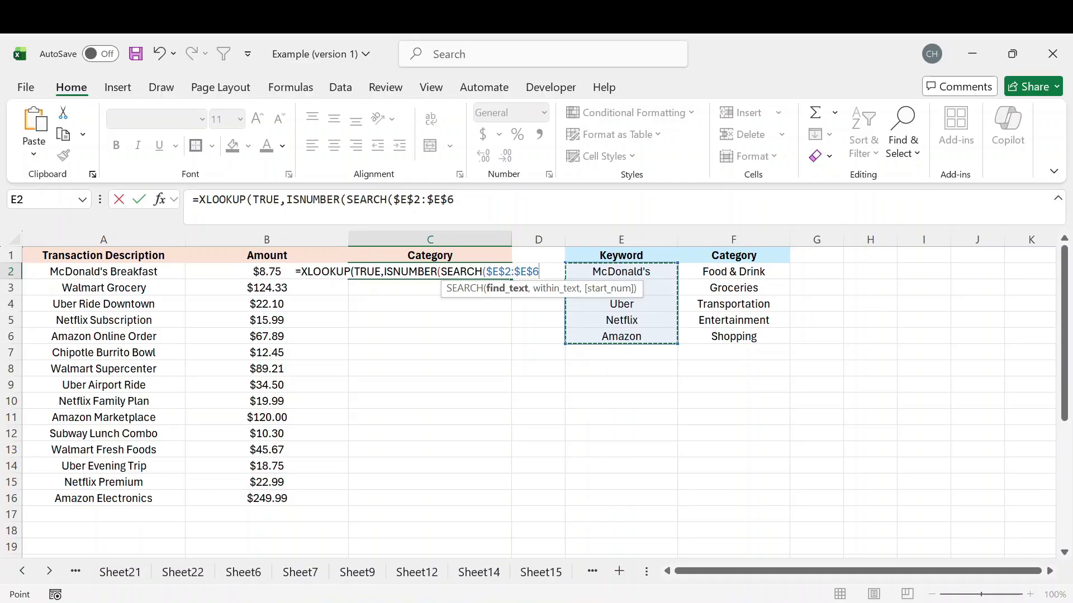
Set A2 as the text to search within and close the SEARCH and ISNUMBER functions.
left_click(438, 218)
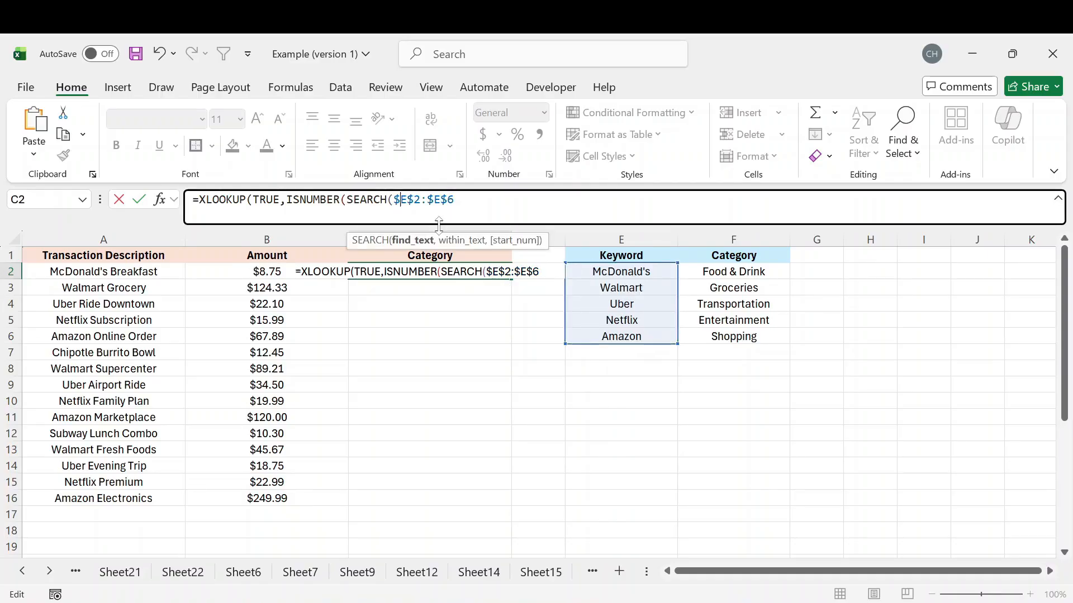
key("Left")
key("Left")
key("Left")
key("Left")
key("Left")
key("Left")
key("End")
type(",")
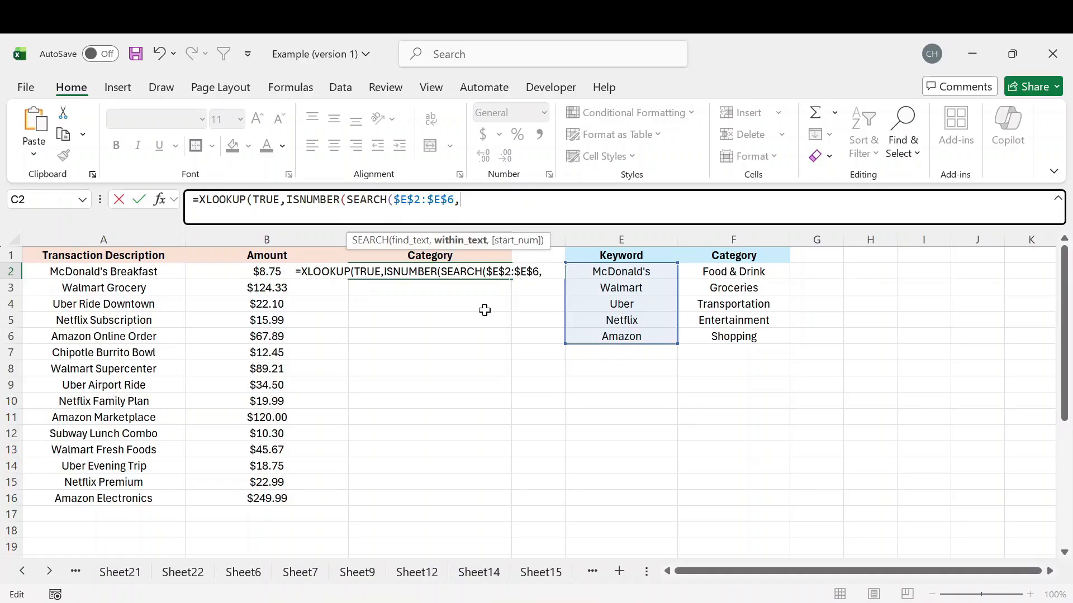
left_click(138, 271)
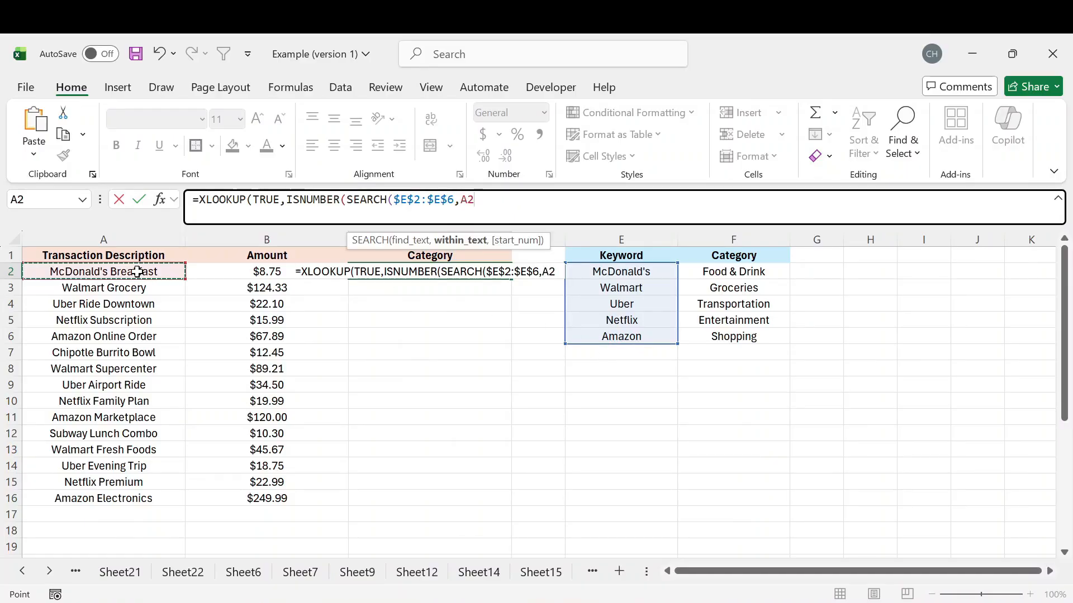
type(")),")
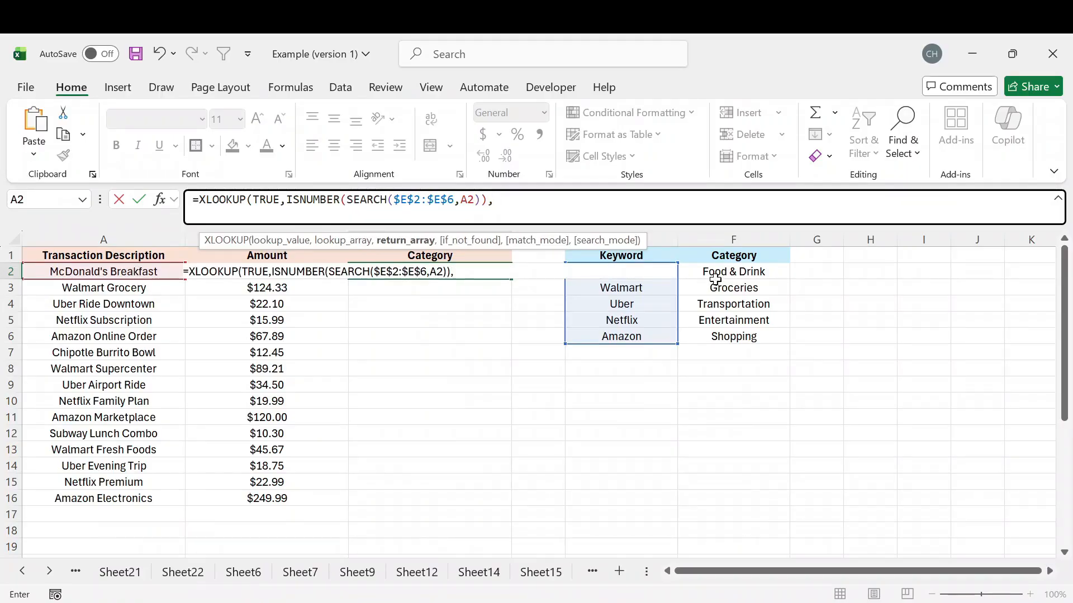
Add the absolute range $F$2:$F$6 as the return array and "NA" as the not-found value, completing the XLOOKUP formula.
left_click_drag(717, 274, 734, 337)
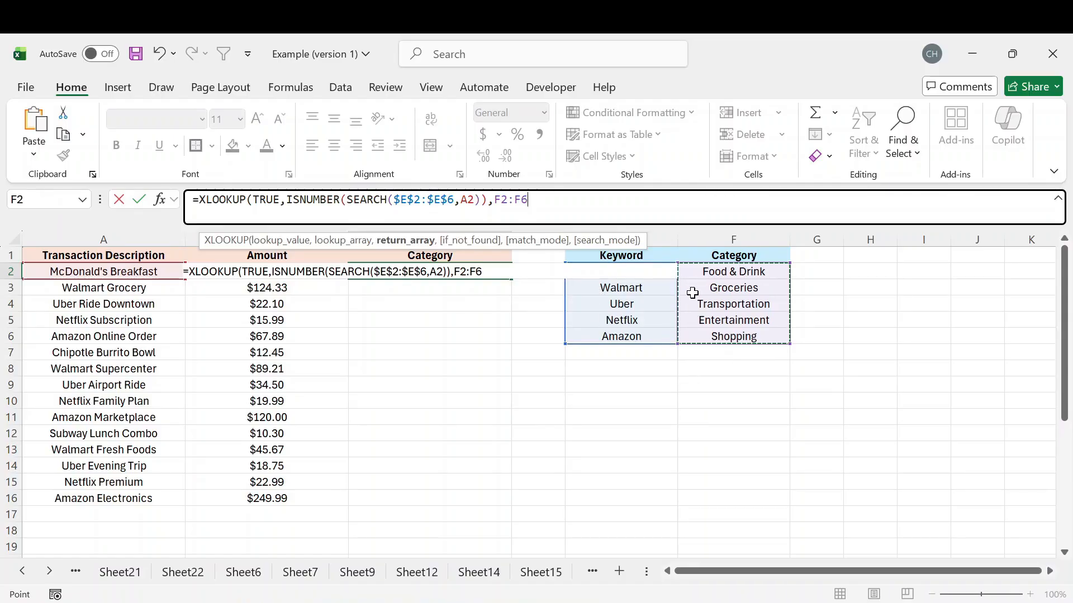
key("F4")
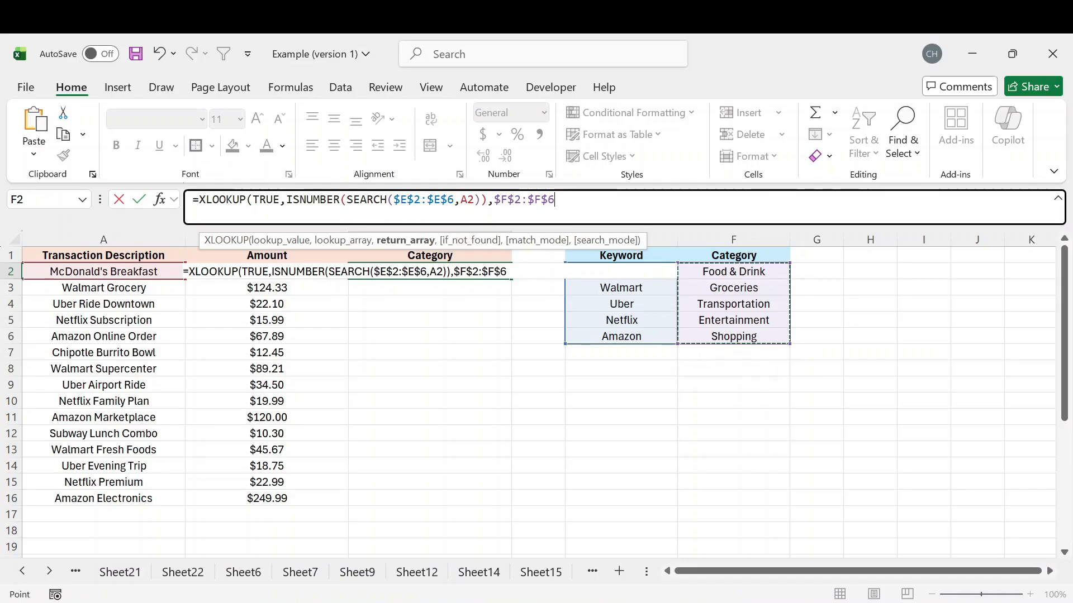
type(",")
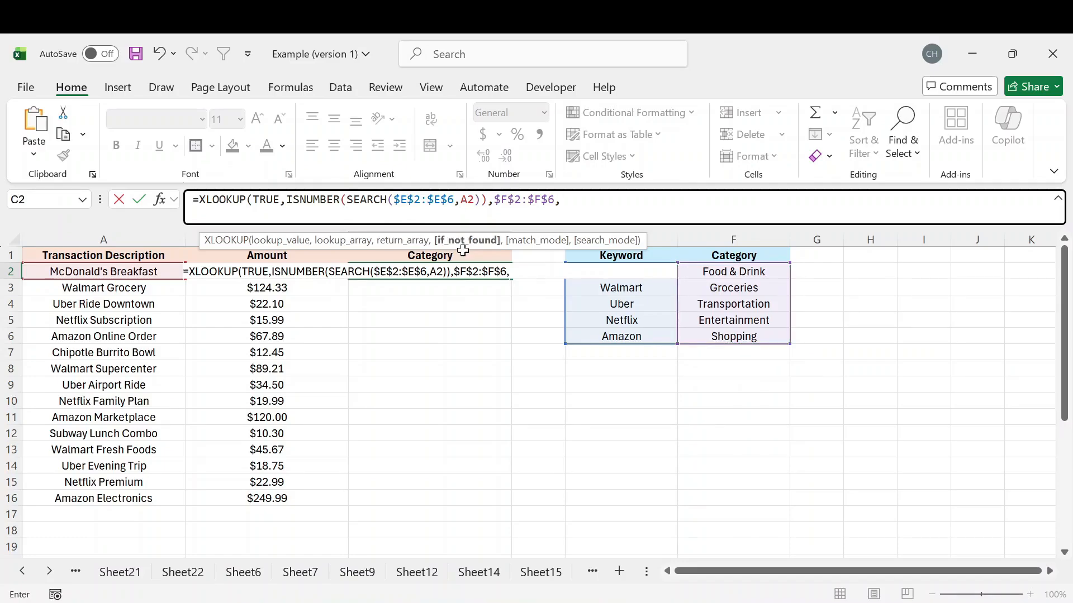
type("\"NA")
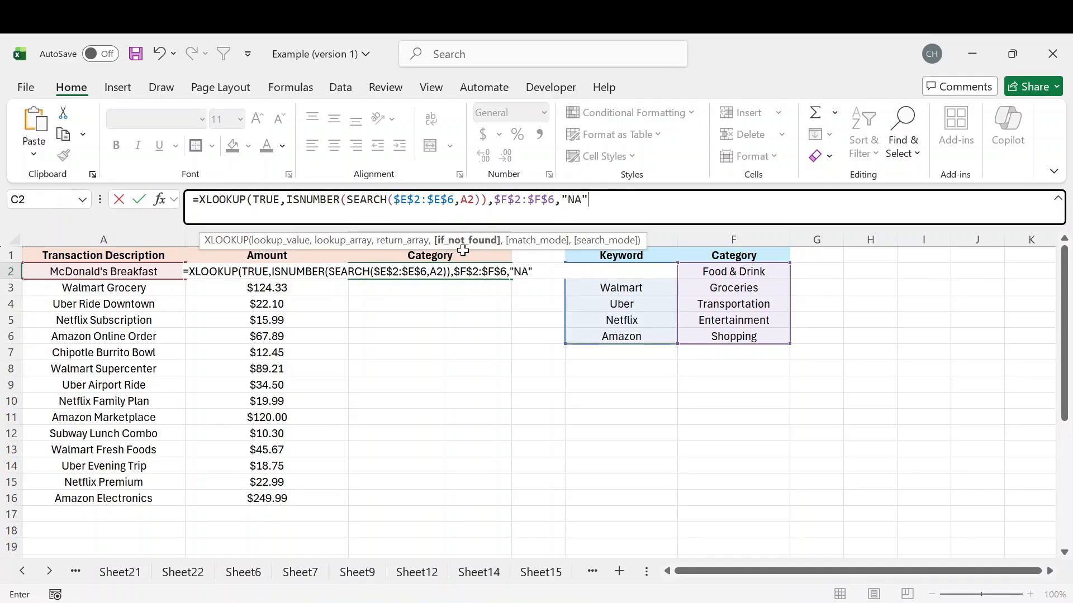
type("\")")
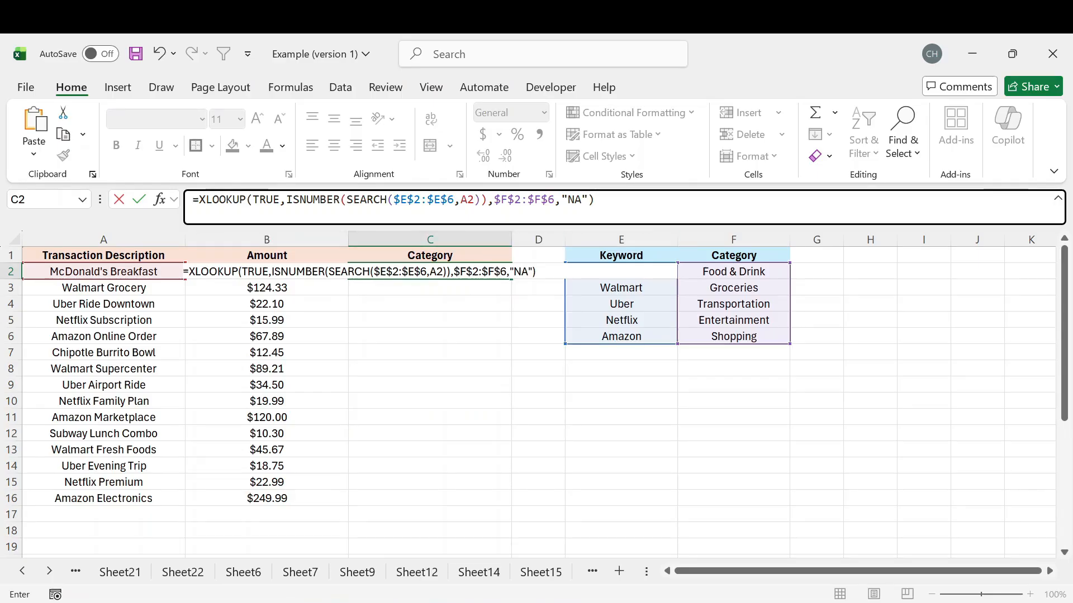
Examine the TRUE lookup value and preview the result of the SEARCH($E$2:$E$6,A2) part of the formula.
key("shift+Home")
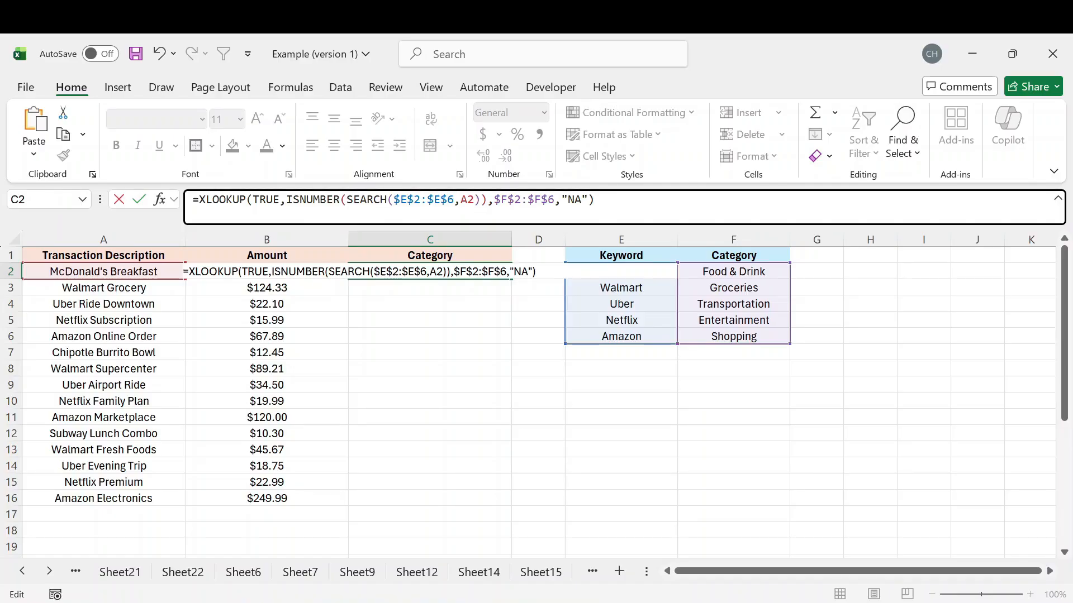
left_click_drag(253, 200, 266, 200)
left_click(346, 200)
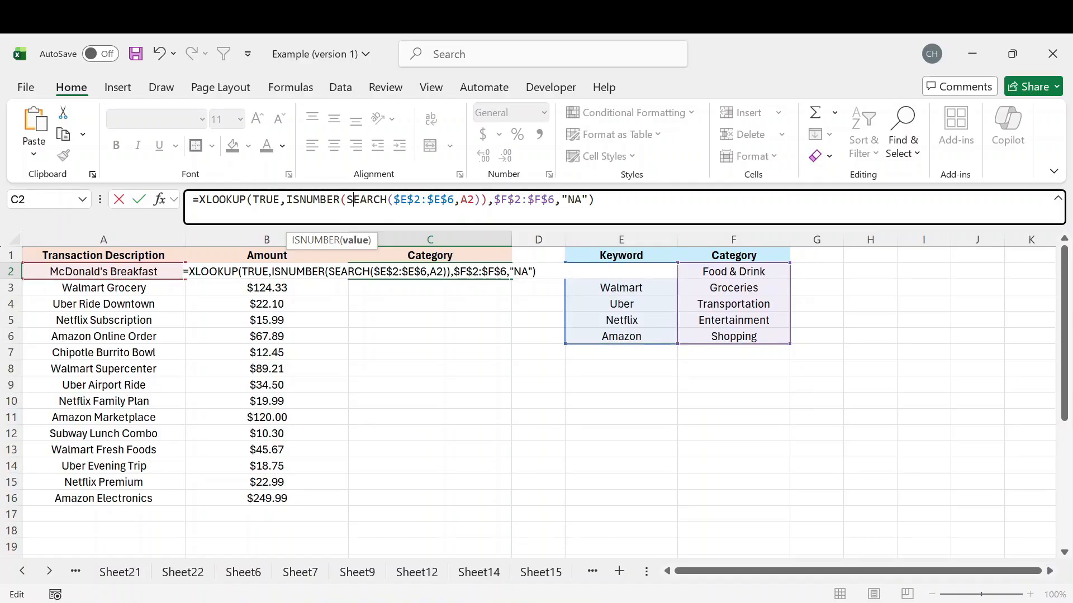
left_click_drag(347, 200, 474, 200)
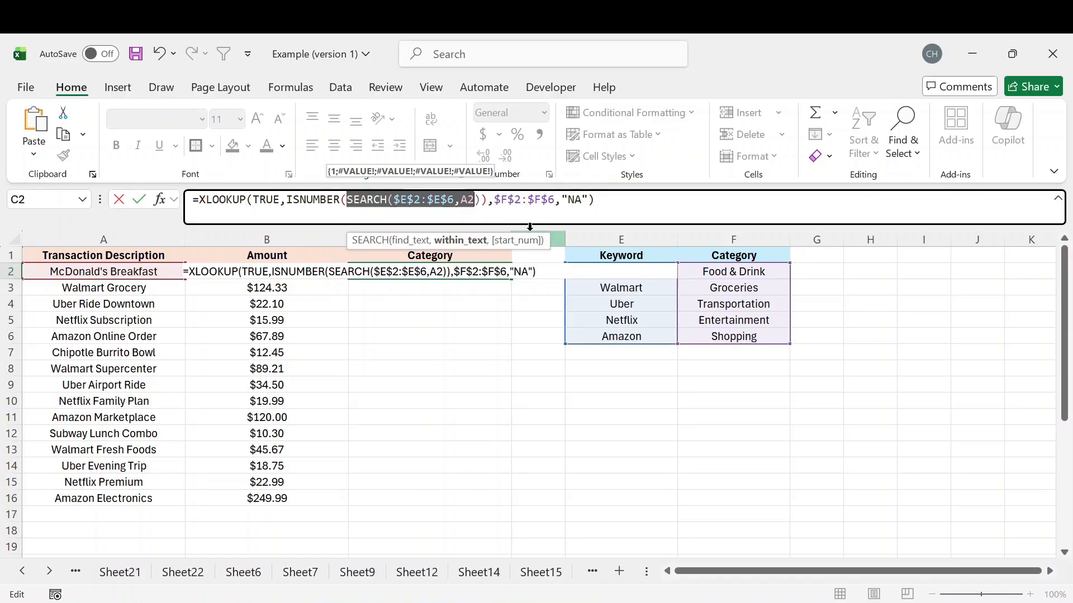
left_click(480, 201)
left_click_drag(286, 200, 474, 200)
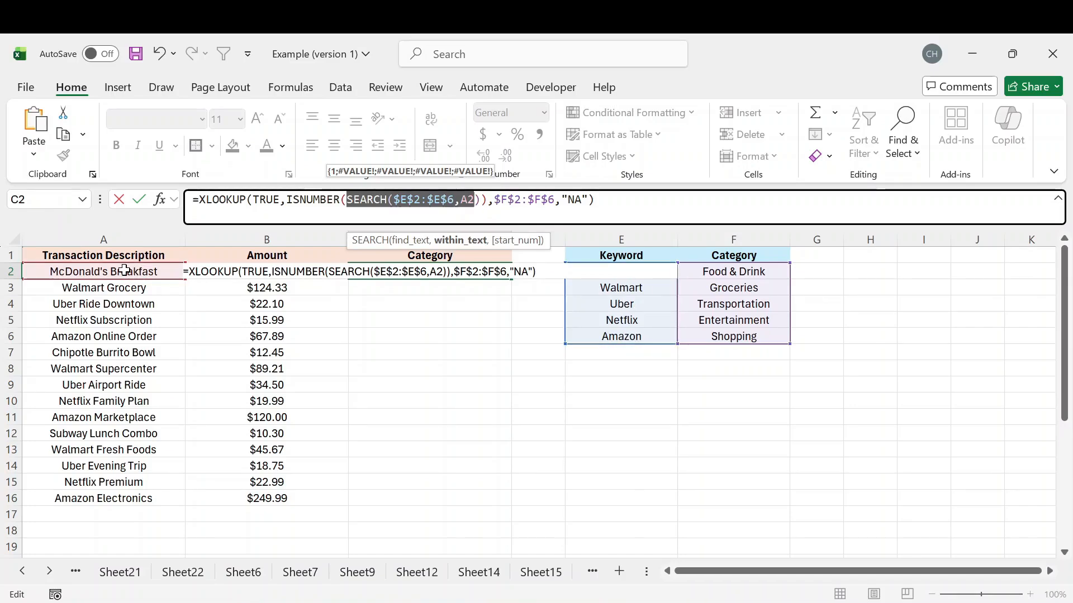
Preview the result of the ISNUMBER(SEARCH($E$2:$E$6,A2)) part of the formula.
left_click(287, 199)
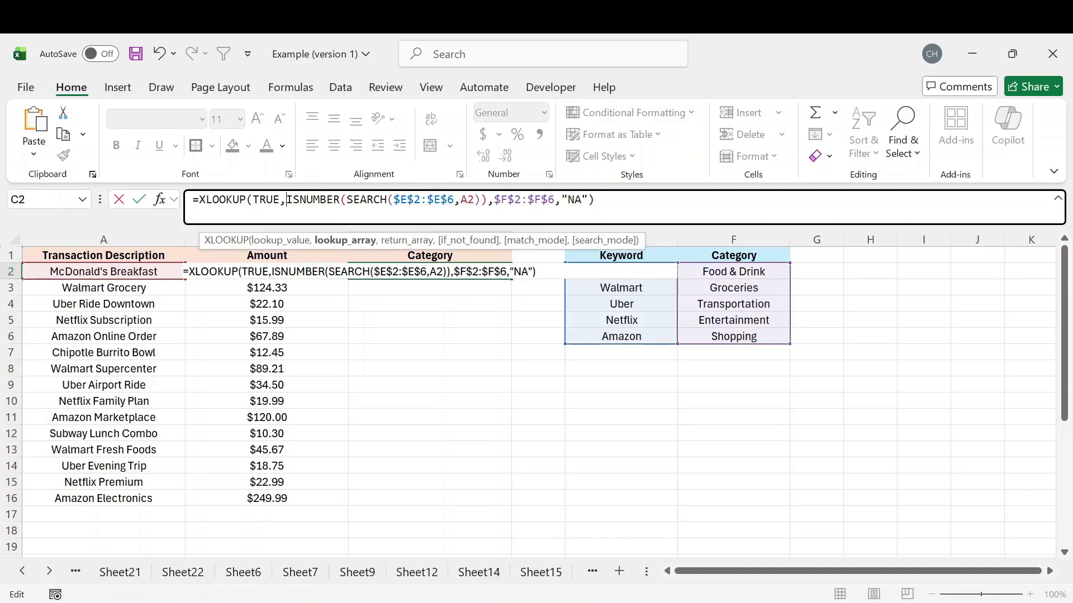
key("shift+Right")
key("shift+Right")
key("shift+Right")
key("shift+Right")
key("shift+Right")
key("shift+Right")
key("shift+Right")
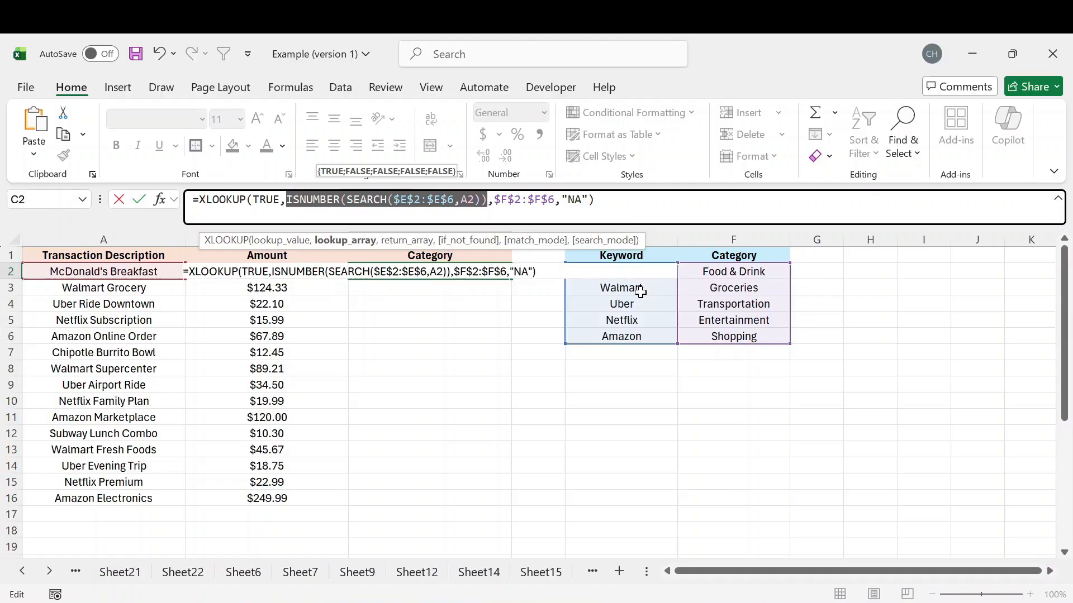
Preview the result of the whole XLOOKUP formula and commit it in C2.
left_click(490, 200)
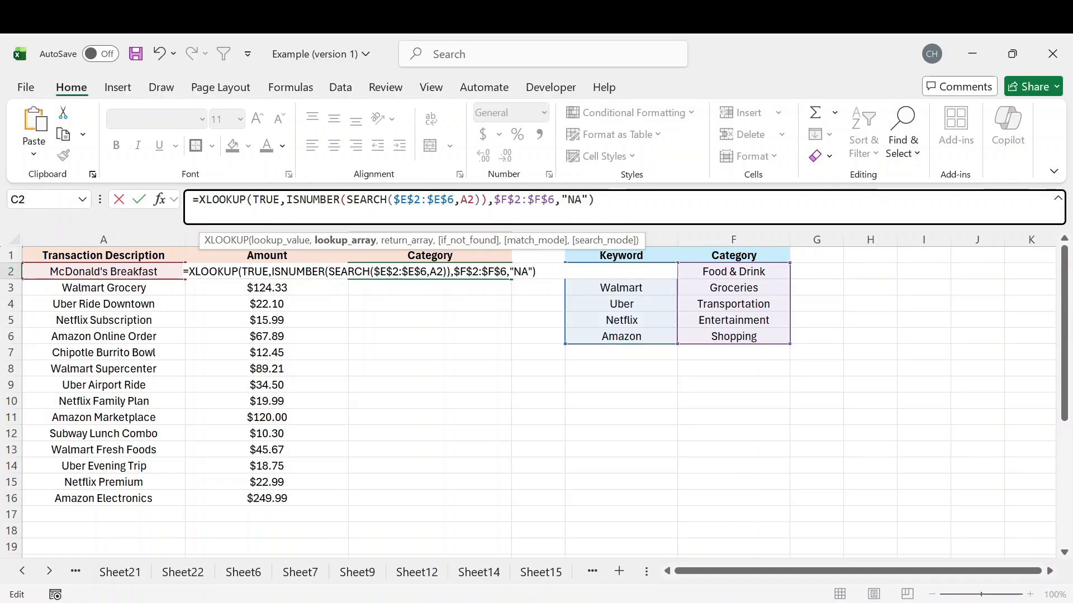
left_click_drag(596, 200, 191, 201)
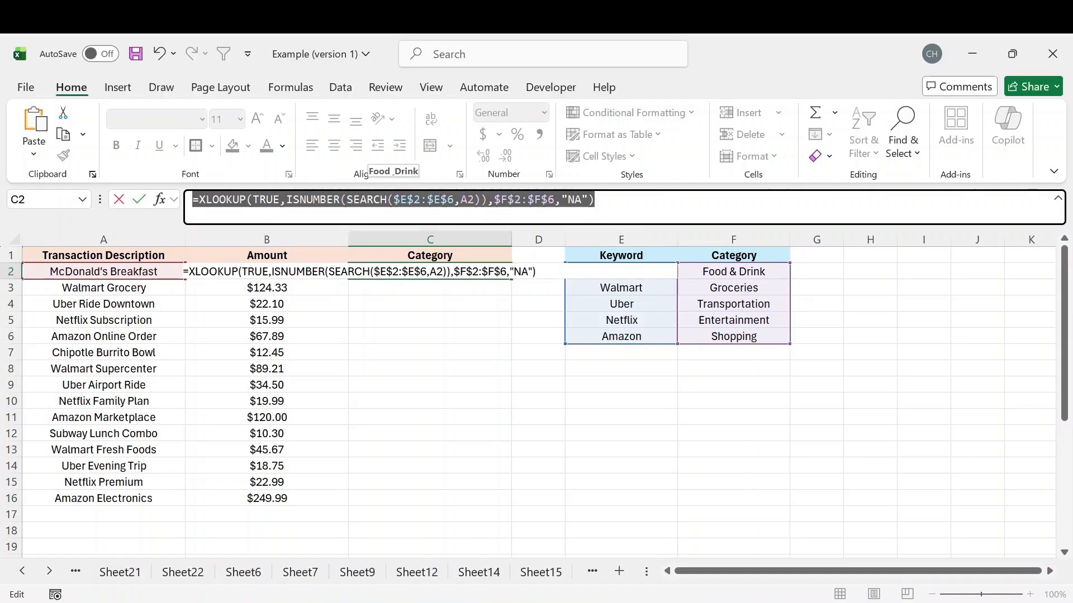
key("Return")
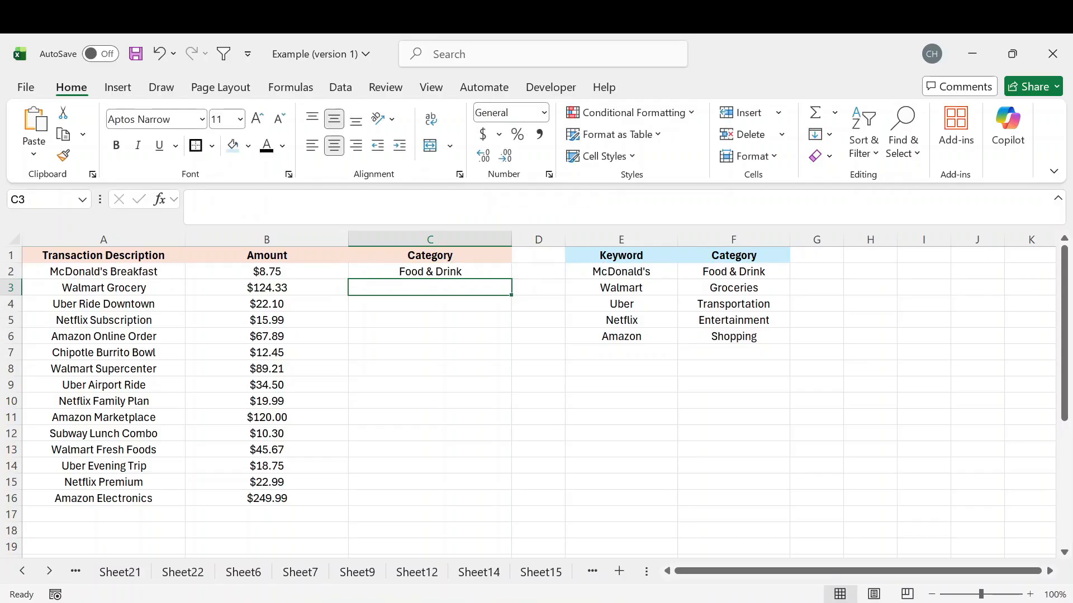
Fill the XLOOKUP formula from C2 down through C16.
left_click(136, 271)
left_click(412, 271)
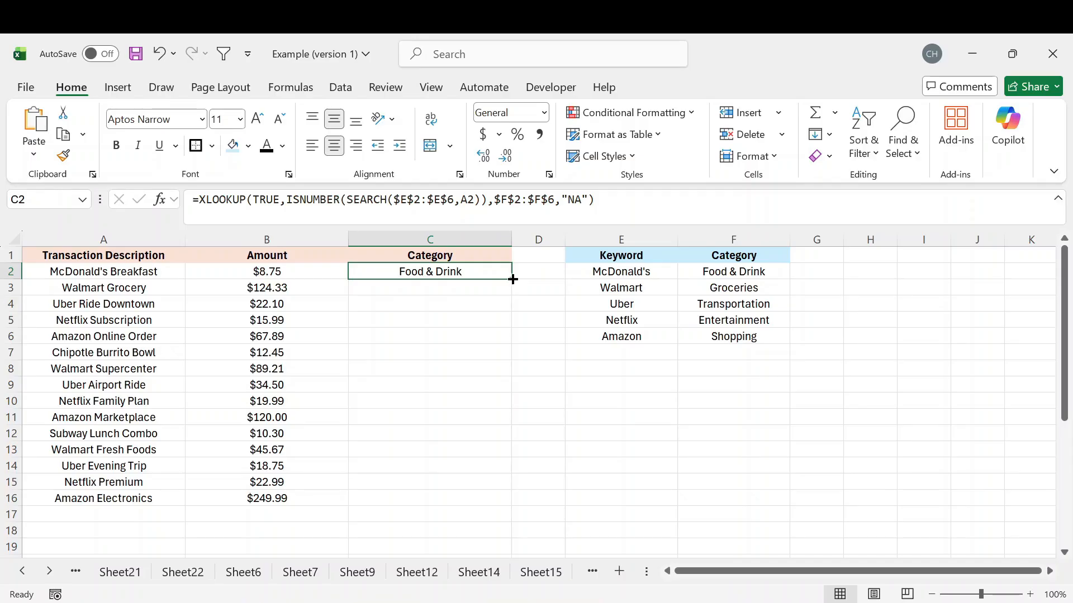
left_click_drag(513, 279, 495, 500)
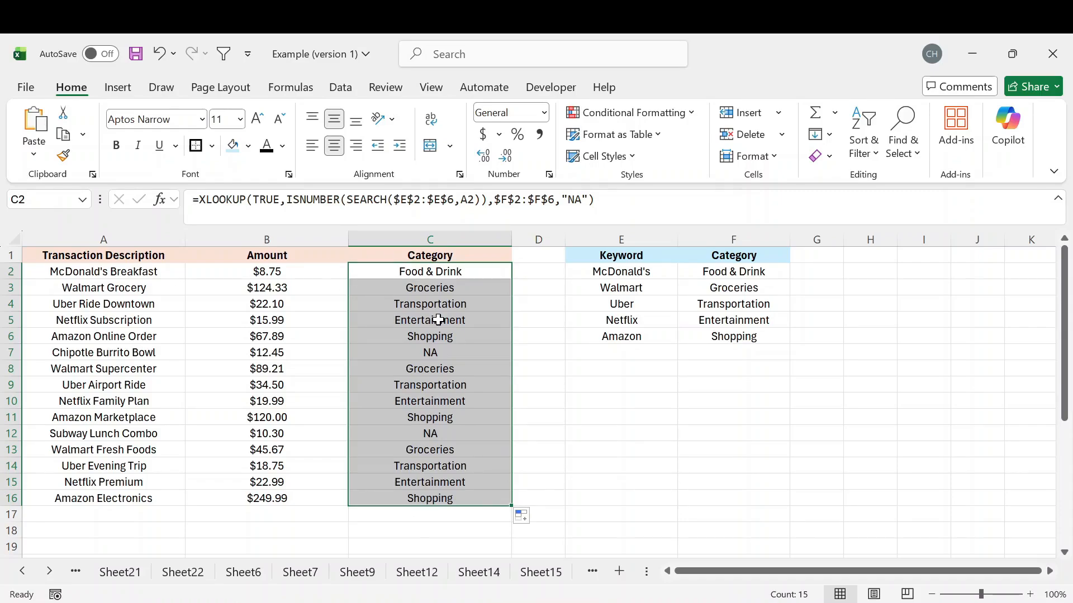
Check the Chipotle Burrito Bowl row against the keyword list and the "NA" argument in its Category formula.
left_click(127, 351)
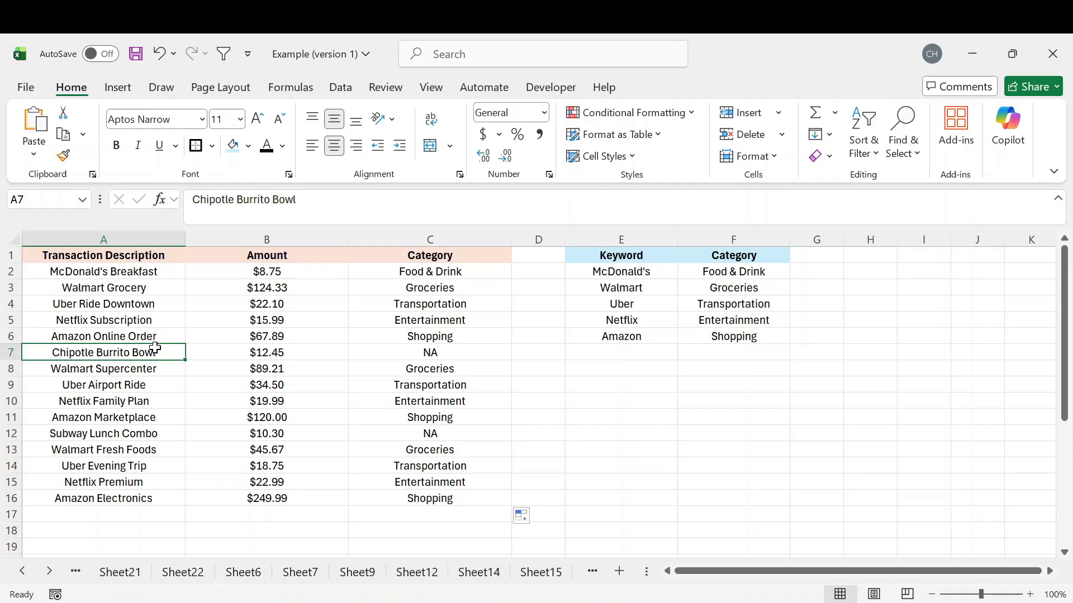
left_click_drag(165, 354, 439, 352)
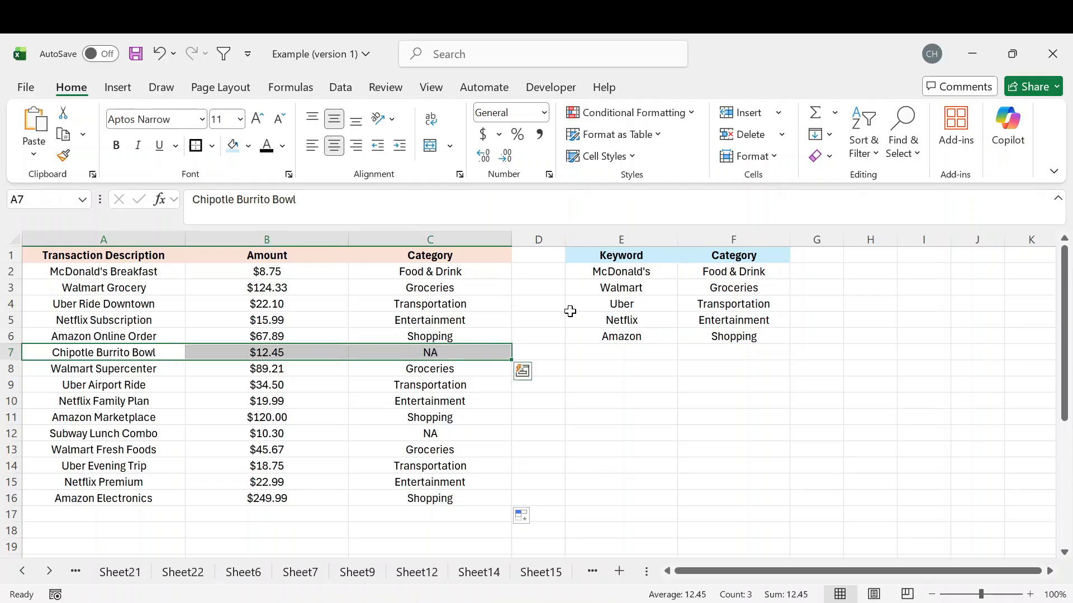
left_click_drag(613, 269, 632, 337)
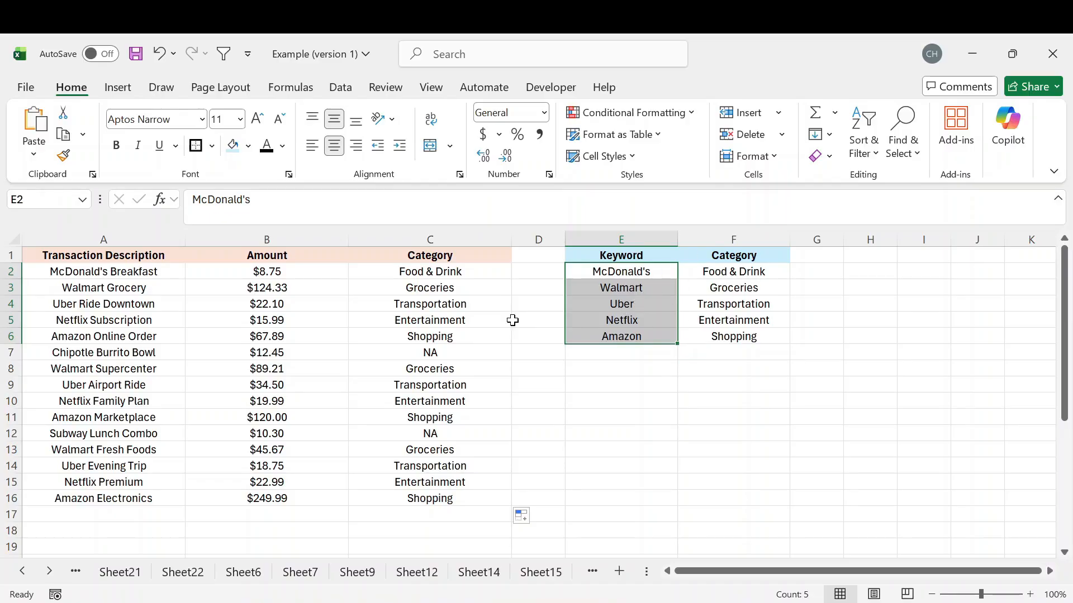
left_click(411, 352)
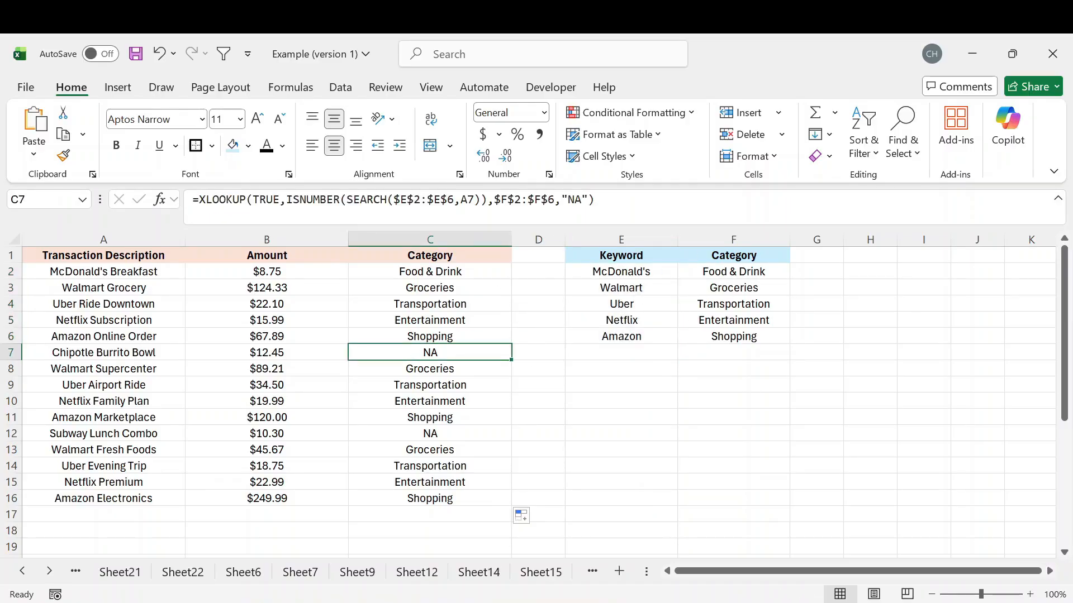
left_click_drag(582, 199, 563, 199)
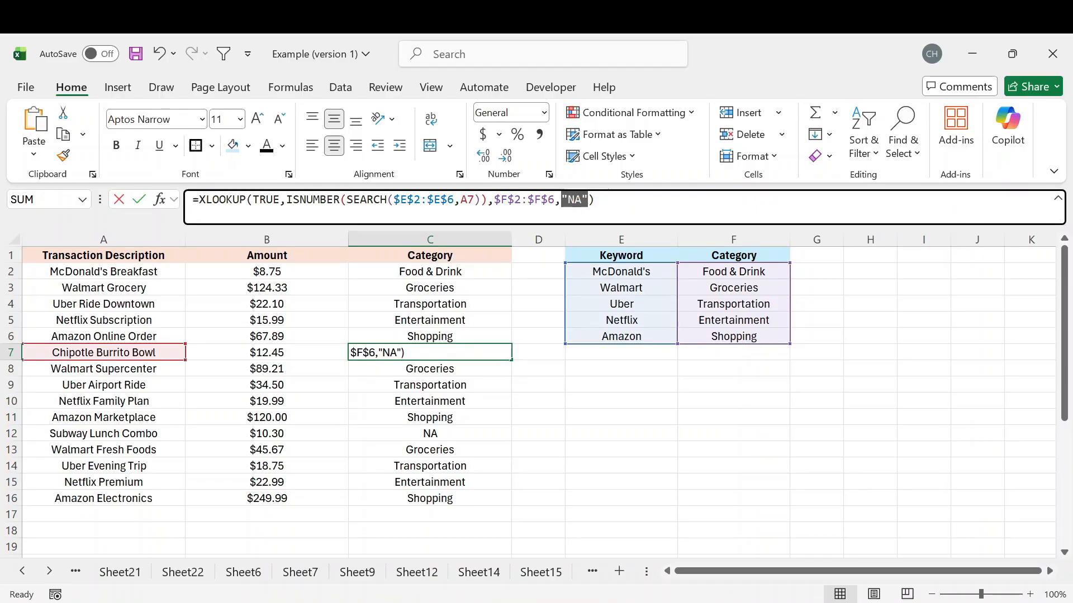
left_click(572, 360)
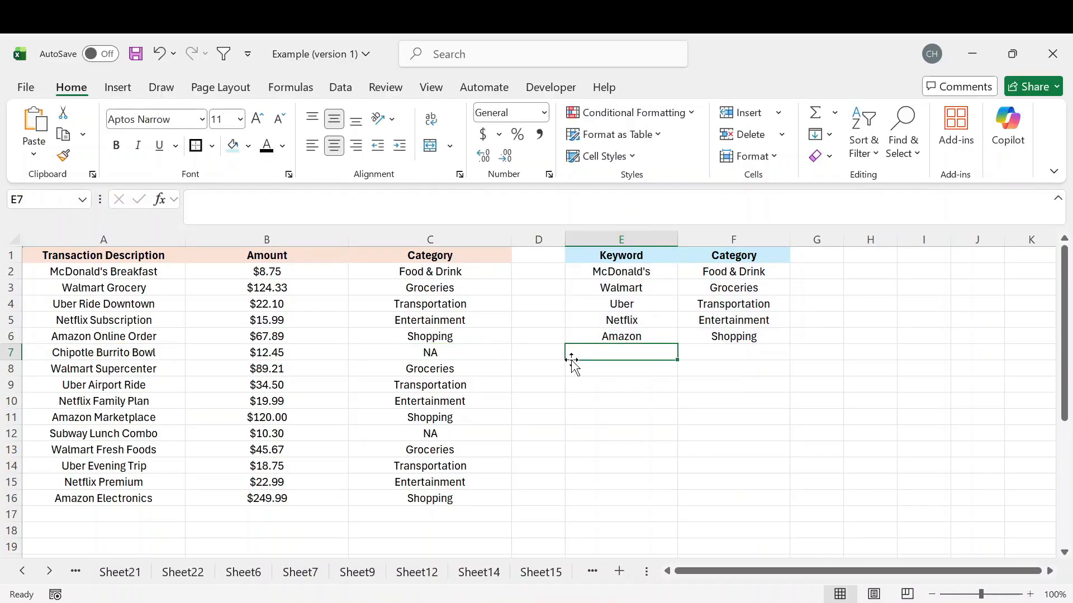